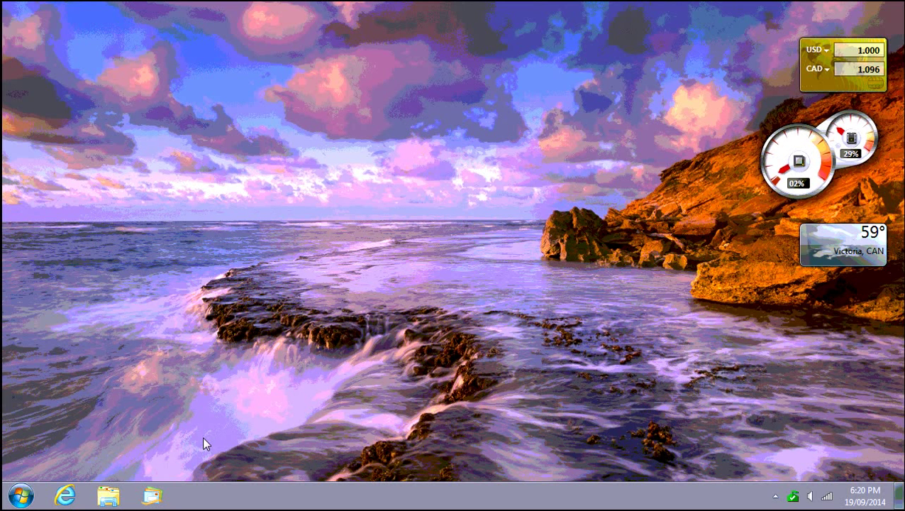
- Open Programs and Features via Start > Control Panel, reposition the window, and scroll to speed browser
click(20, 499)
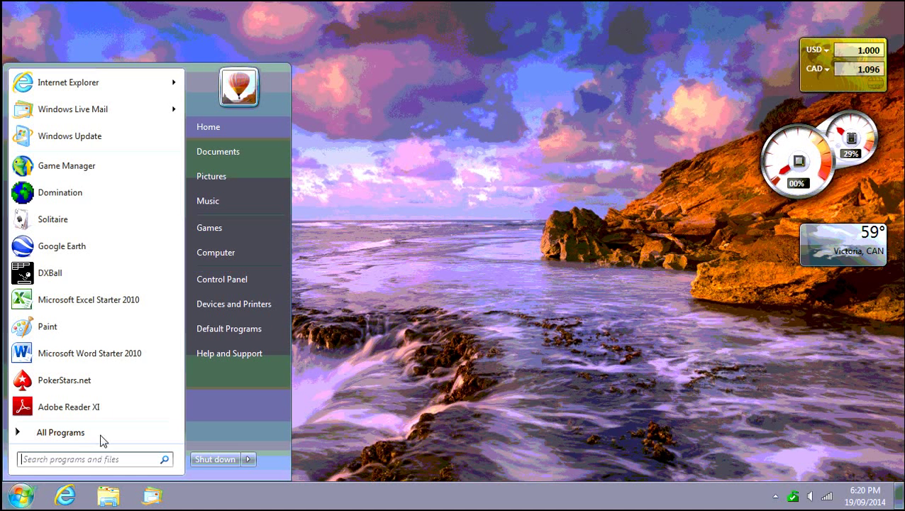
click(230, 280)
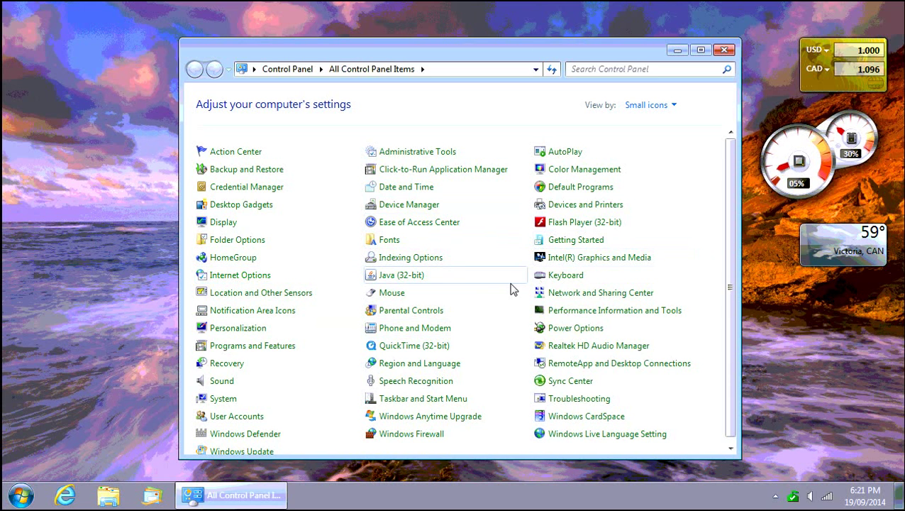
click(250, 349)
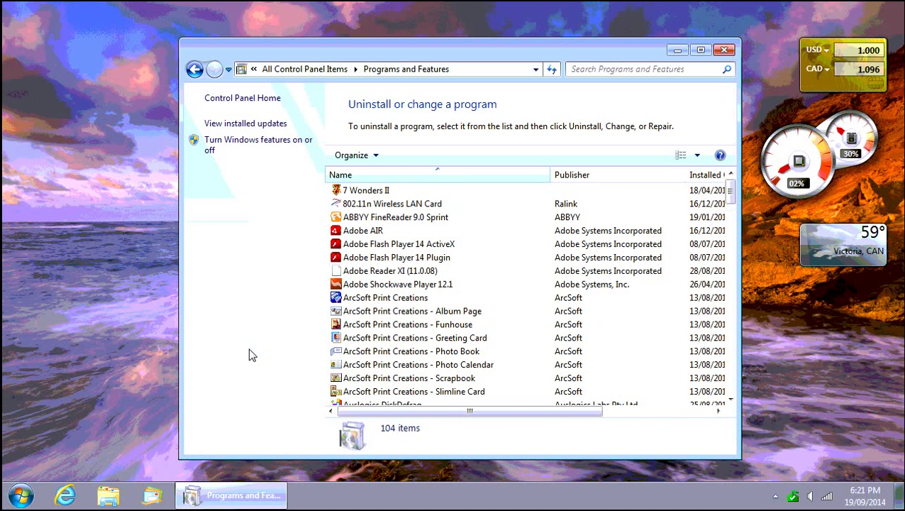
drag(515, 58, 411, 35)
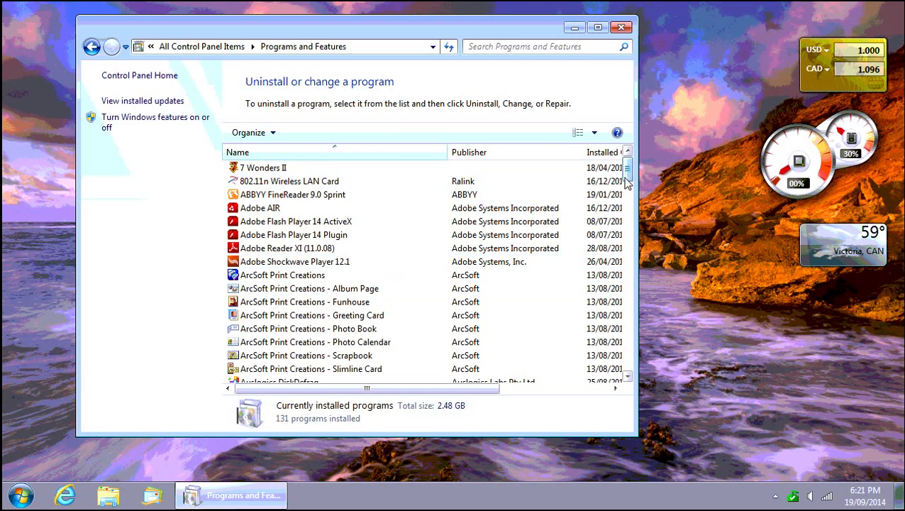
drag(627, 181, 626, 351)
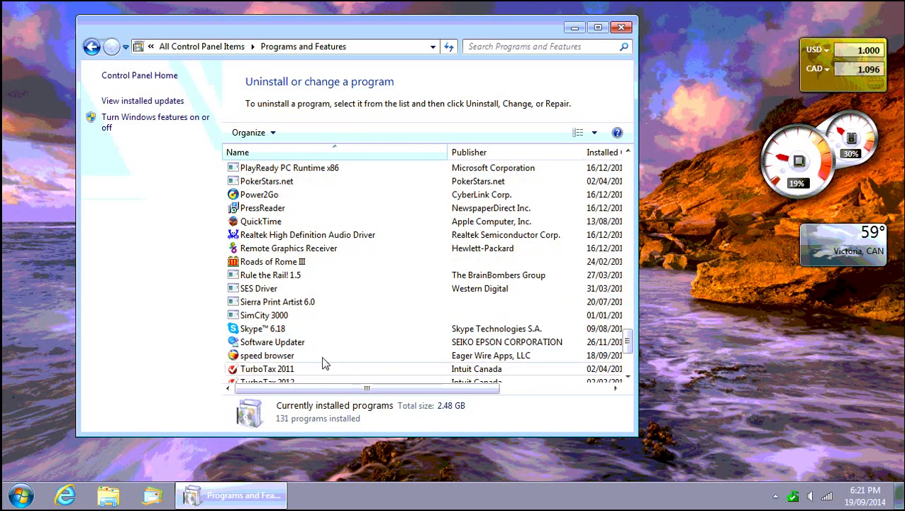
- Select speed browser, maximize the window, and sort by Installed On so 18/09/2014 entries come first
click(273, 357)
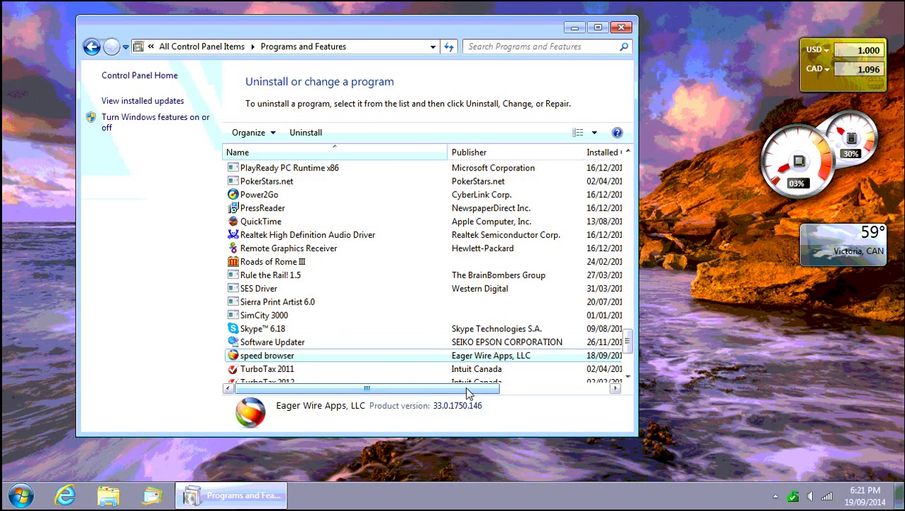
click(596, 29)
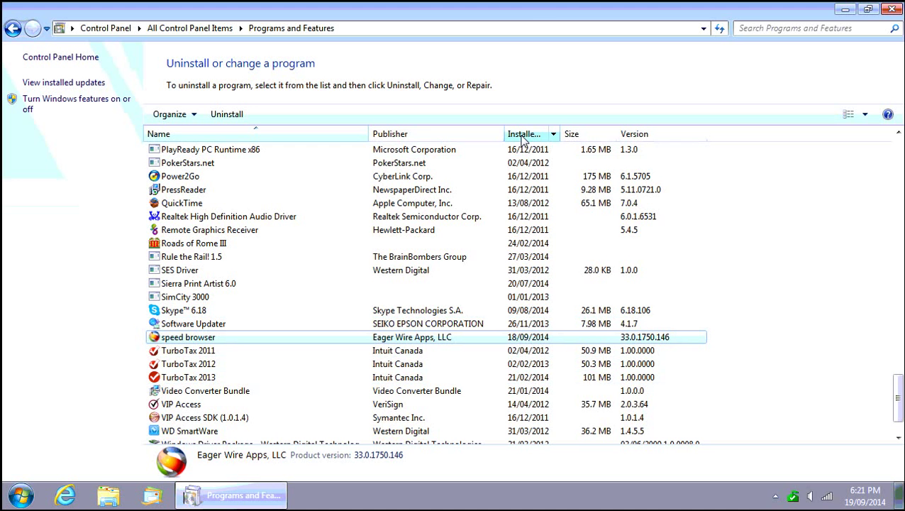
drag(560, 134, 583, 134)
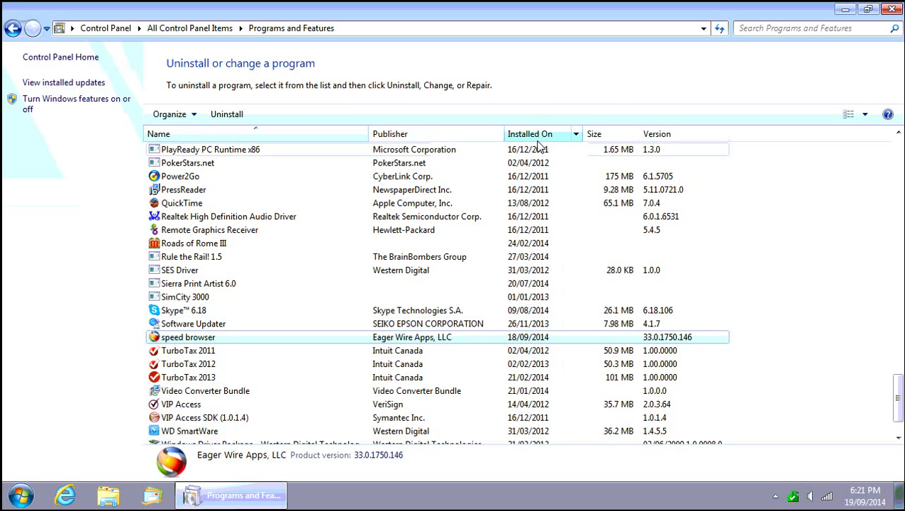
click(539, 135)
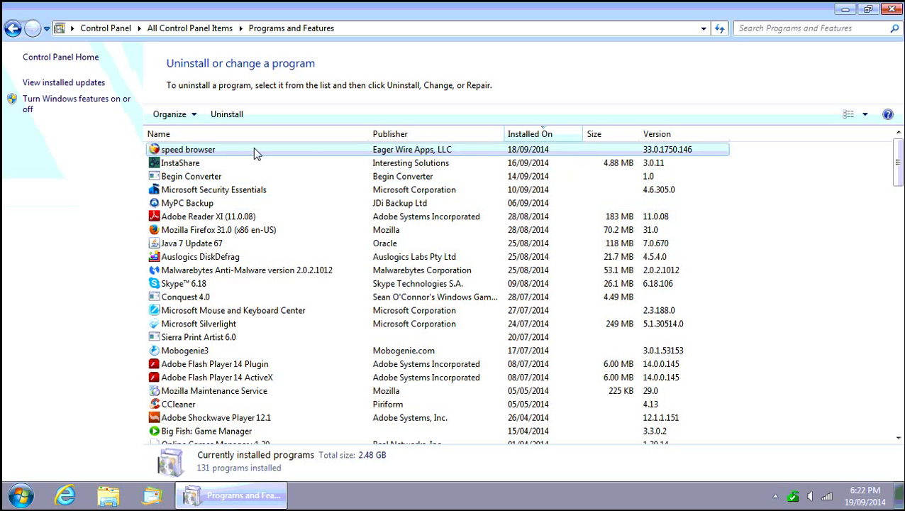
- Uninstall speed browser with browsing data deleted and Internet Explorer chosen as the new default browser
click(228, 115)
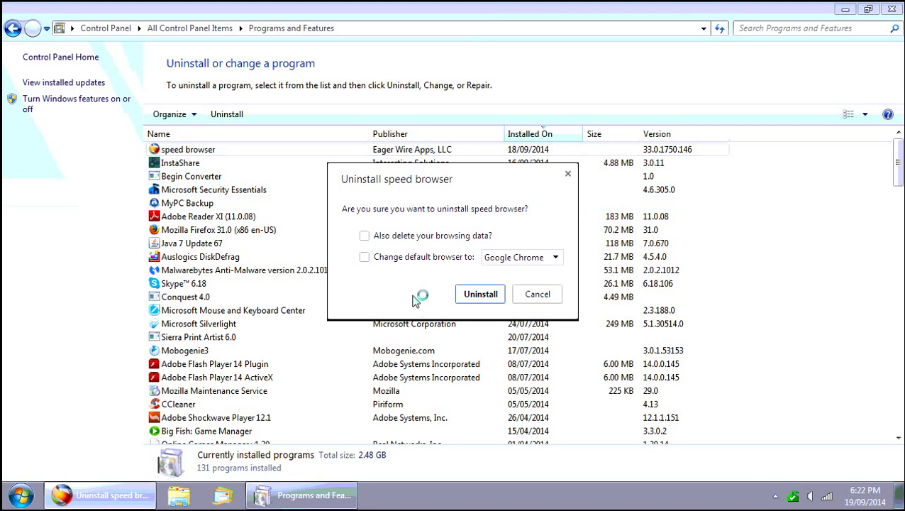
click(364, 235)
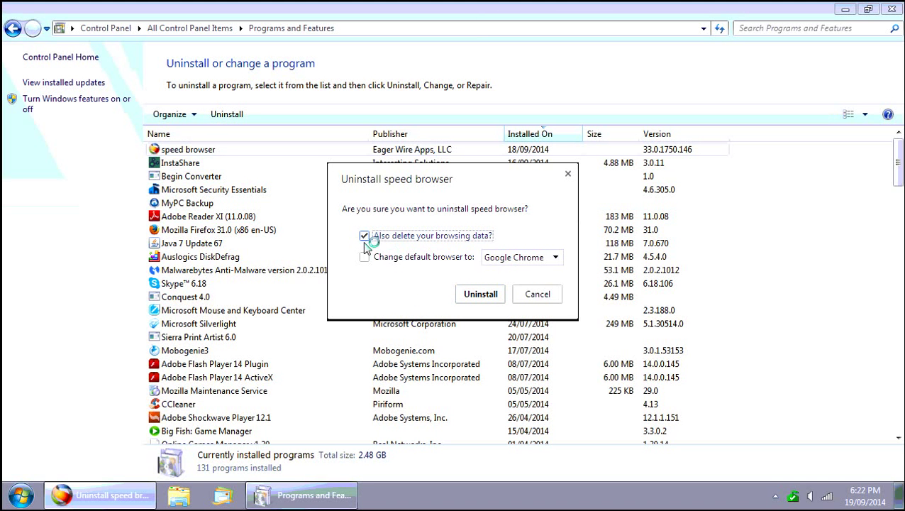
click(365, 257)
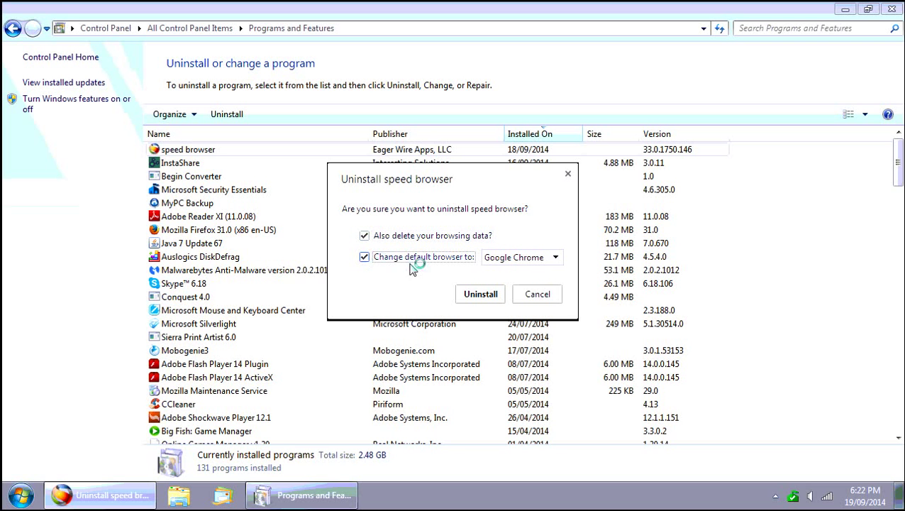
click(557, 259)
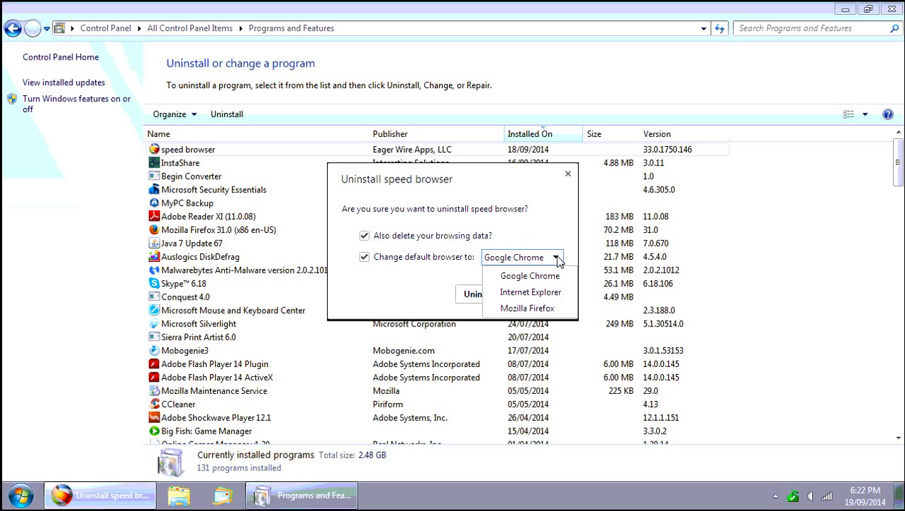
click(534, 297)
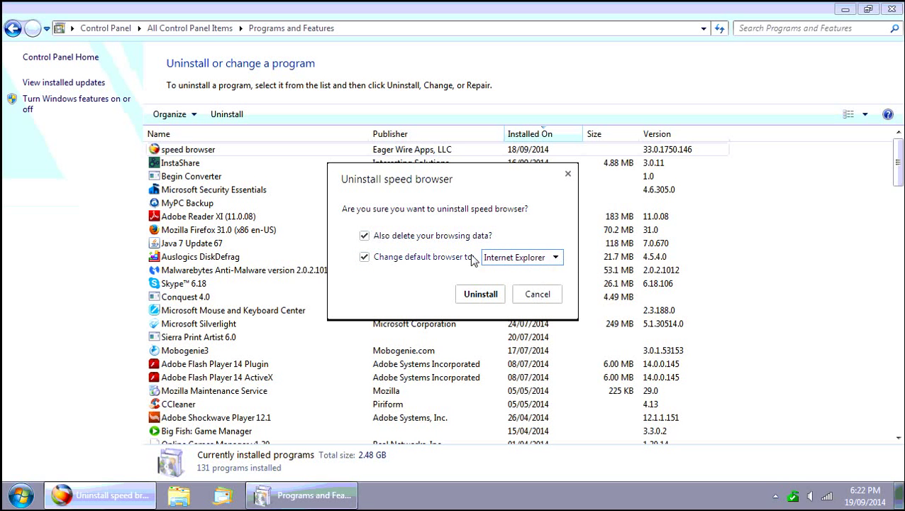
click(480, 294)
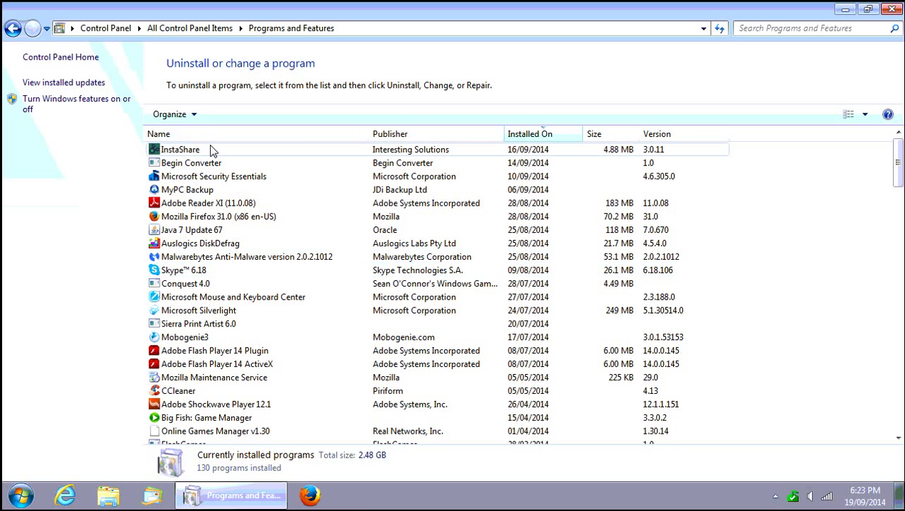
- Close Programs and Features, then in Internet Explorer accept Google as default search provider and close it
click(893, 10)
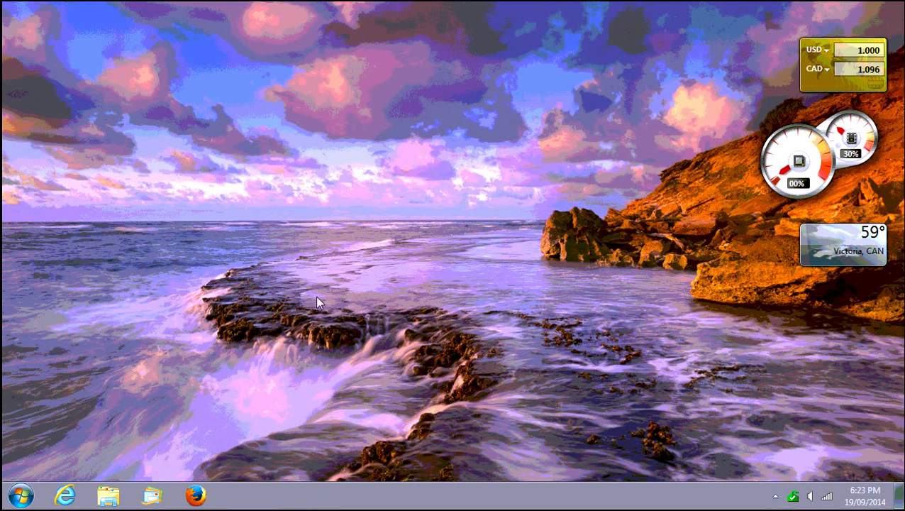
click(65, 497)
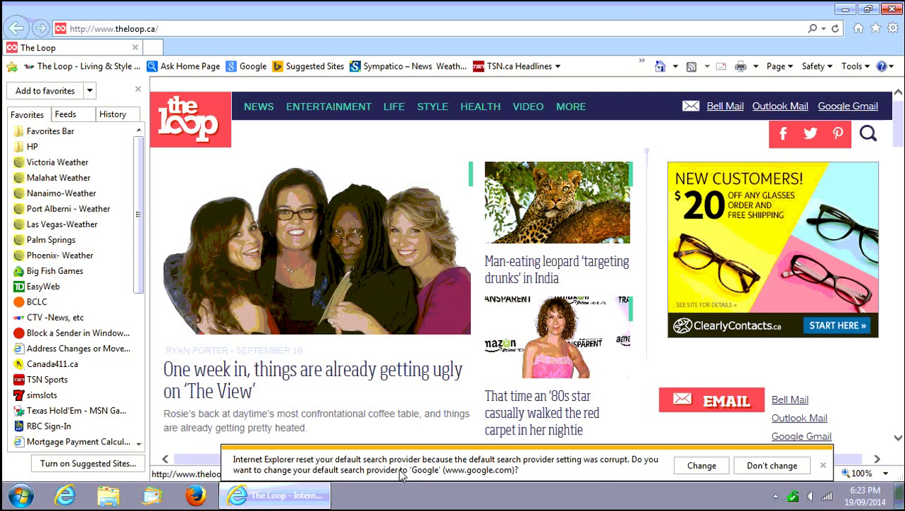
click(709, 471)
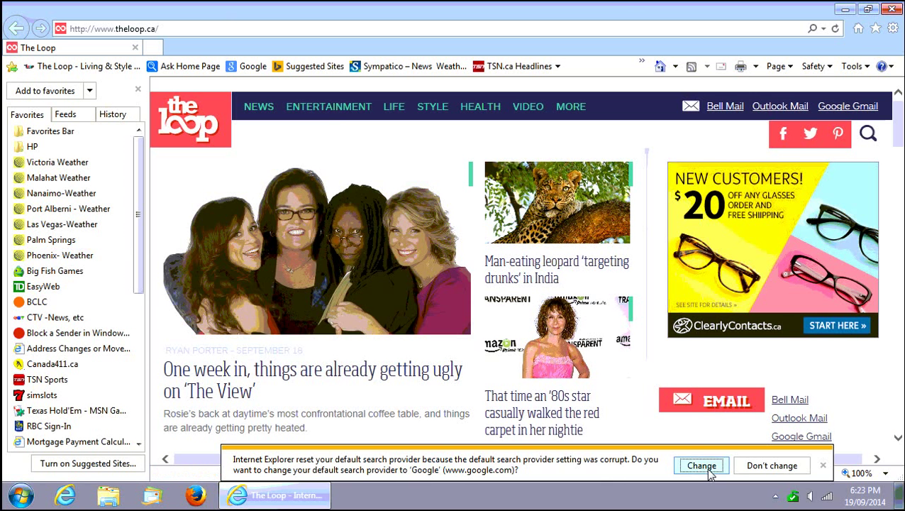
click(892, 11)
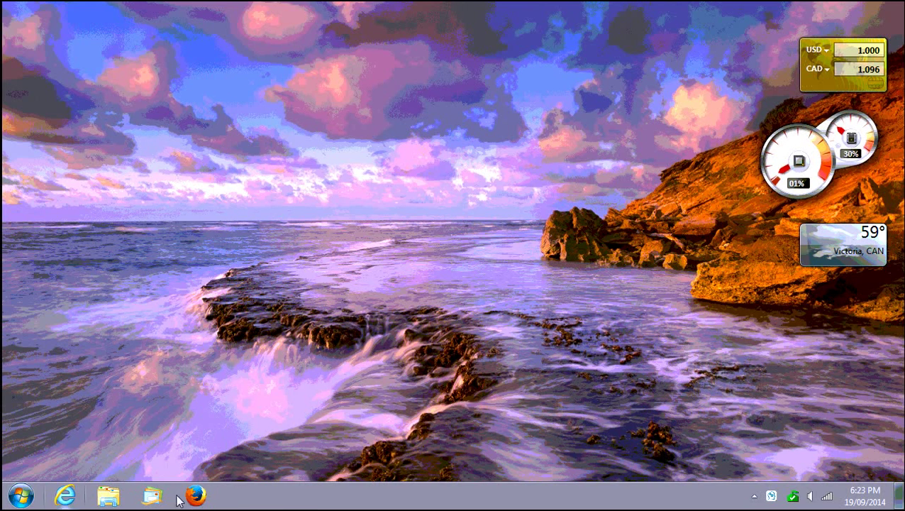
- Launch Firefox, move its taskbar icon beside Start, and accept it as the default browser
click(198, 499)
drag(130, 499, 65, 499)
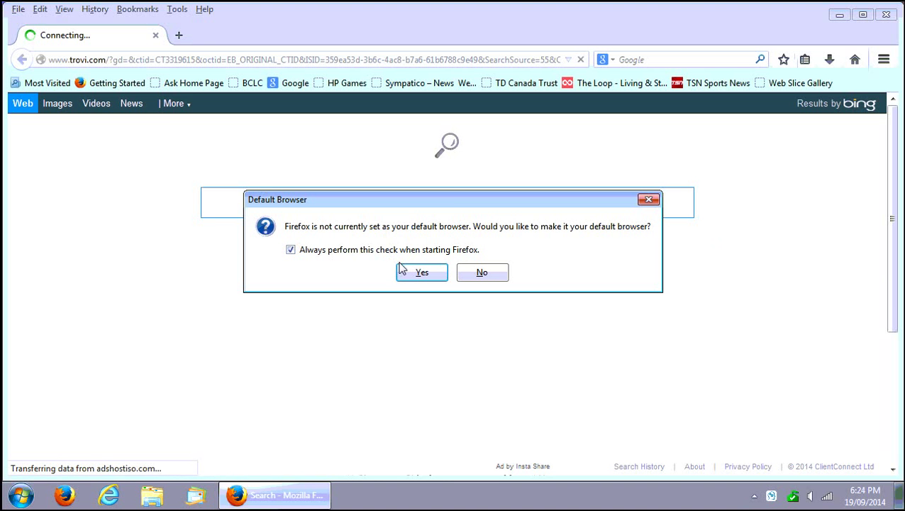
click(420, 276)
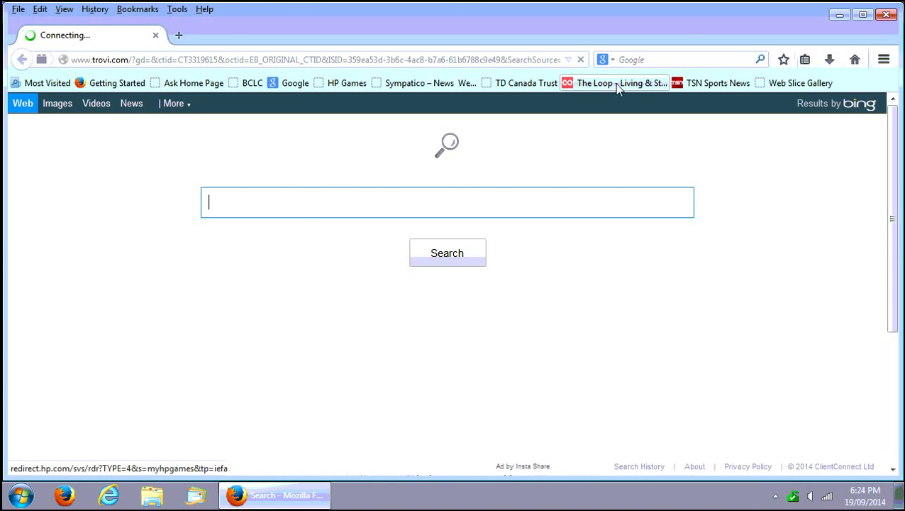
- Open Firefox Options, close them unchanged, and bring up the toolbar visibility menu
click(177, 13)
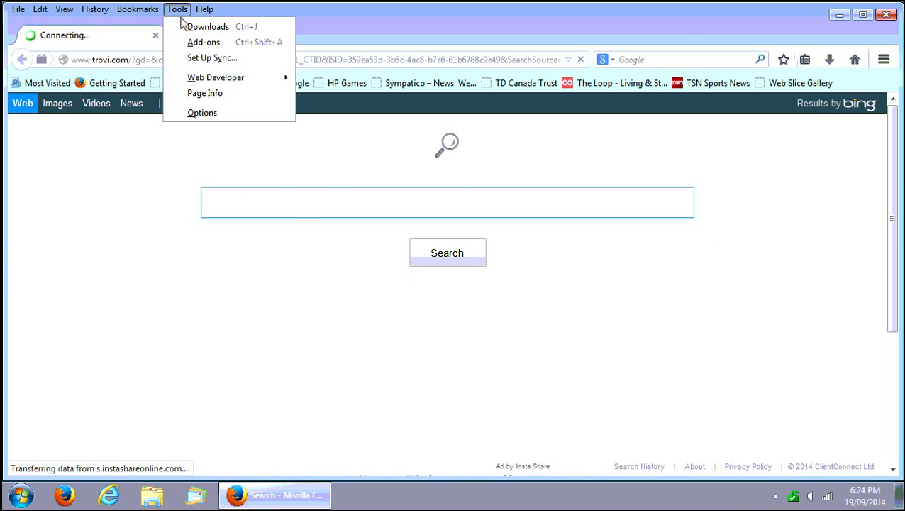
click(201, 115)
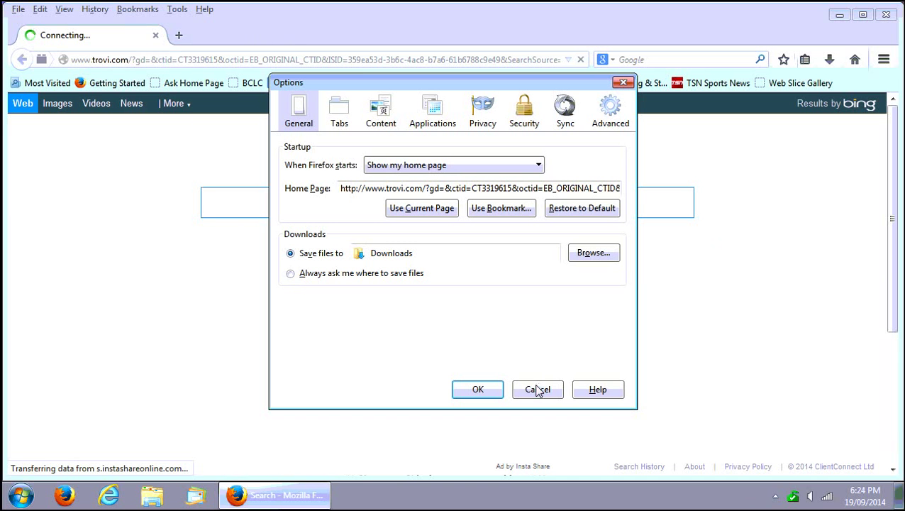
click(538, 389)
right_click(288, 24)
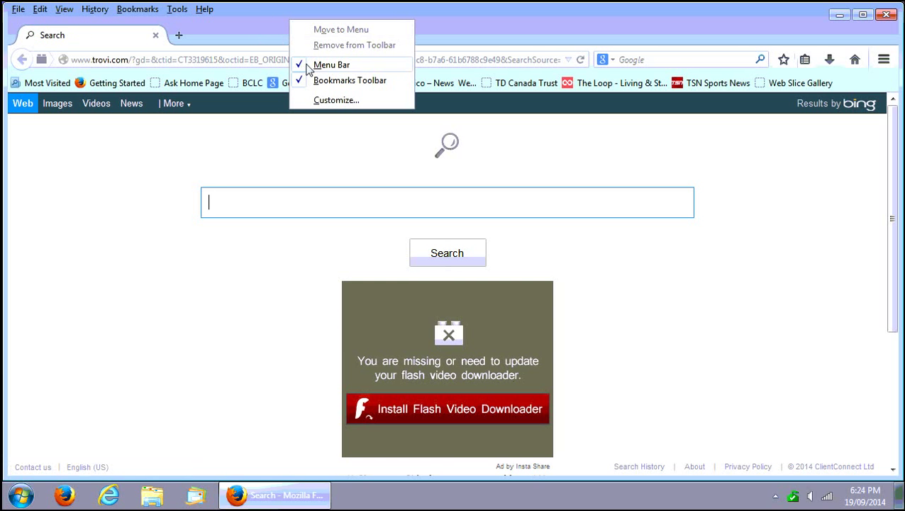
- Restore the home page to the default Mozilla Firefox Start Page in Options and save
click(175, 10)
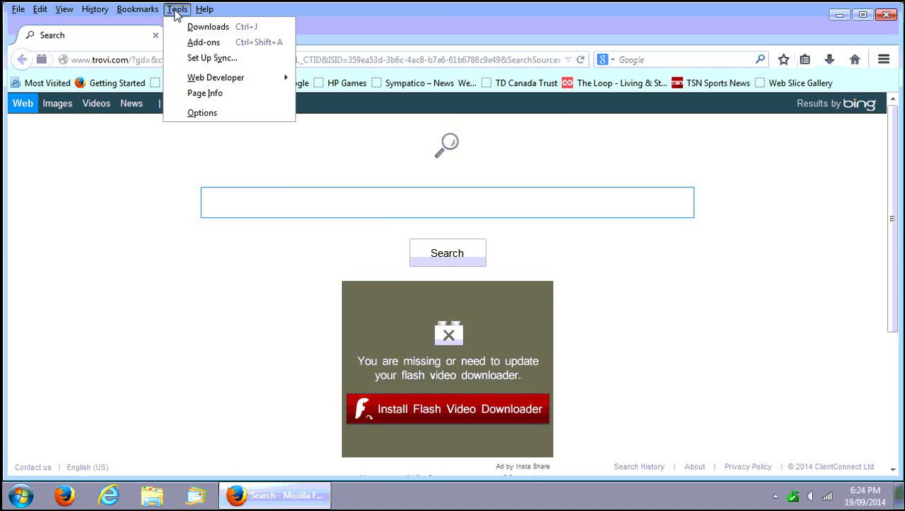
click(203, 113)
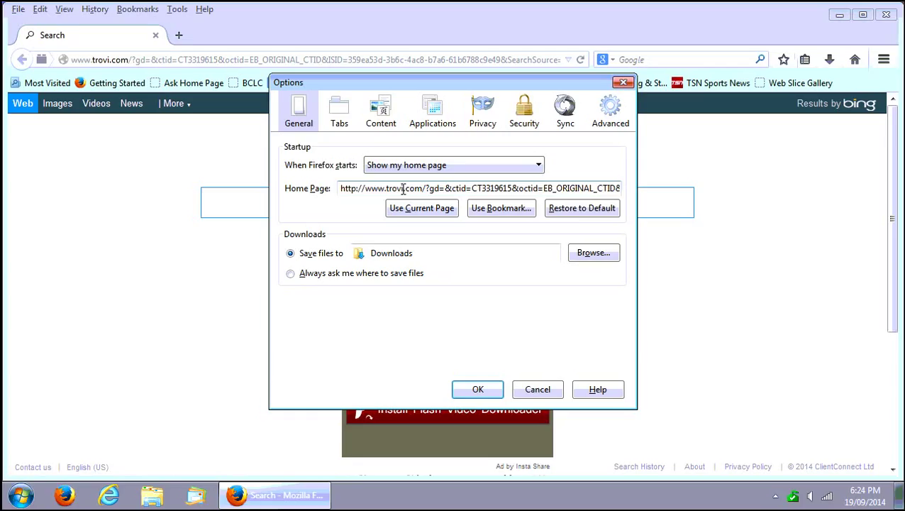
click(402, 188)
click(575, 209)
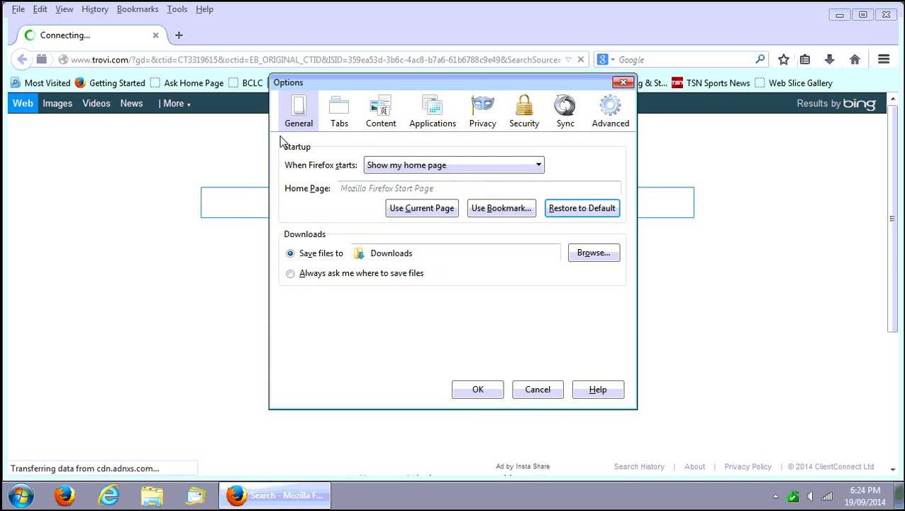
click(478, 390)
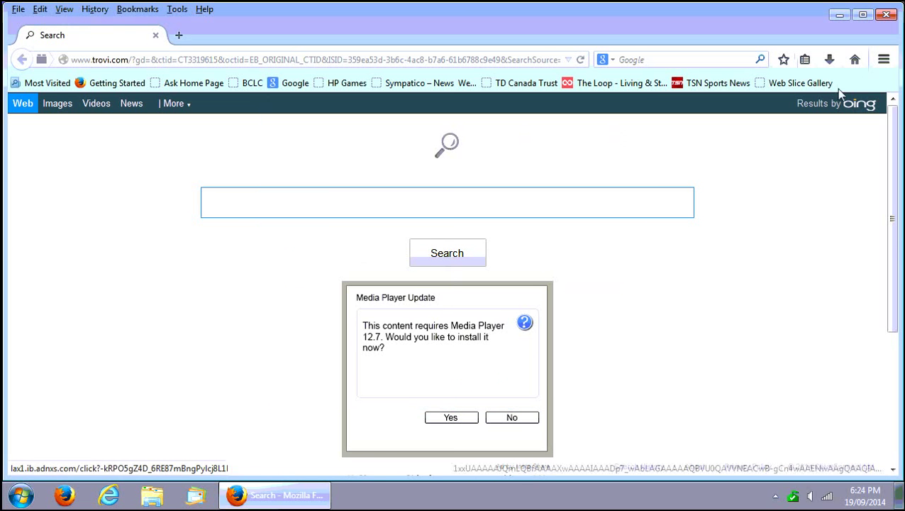
- Relaunch Firefox on its Start Page, review Yahoo and Bing in Manage Search Engines, then close Firefox
click(886, 14)
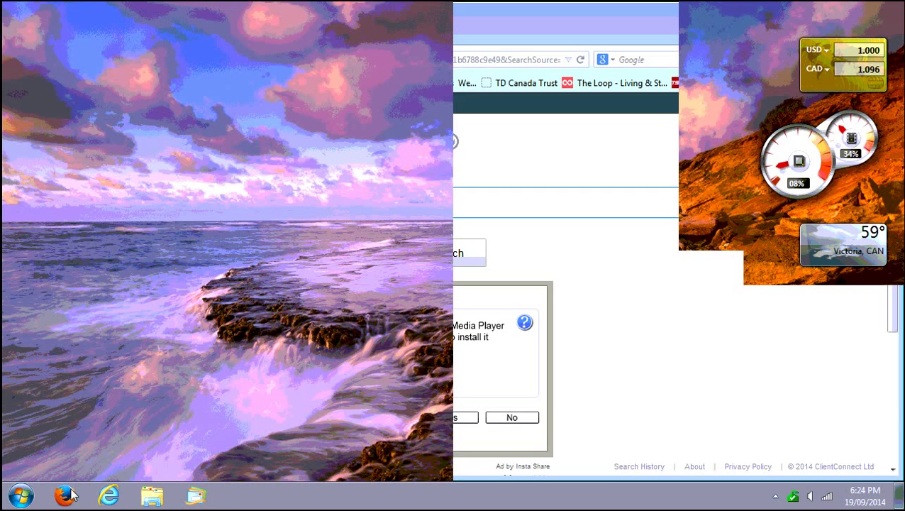
click(66, 496)
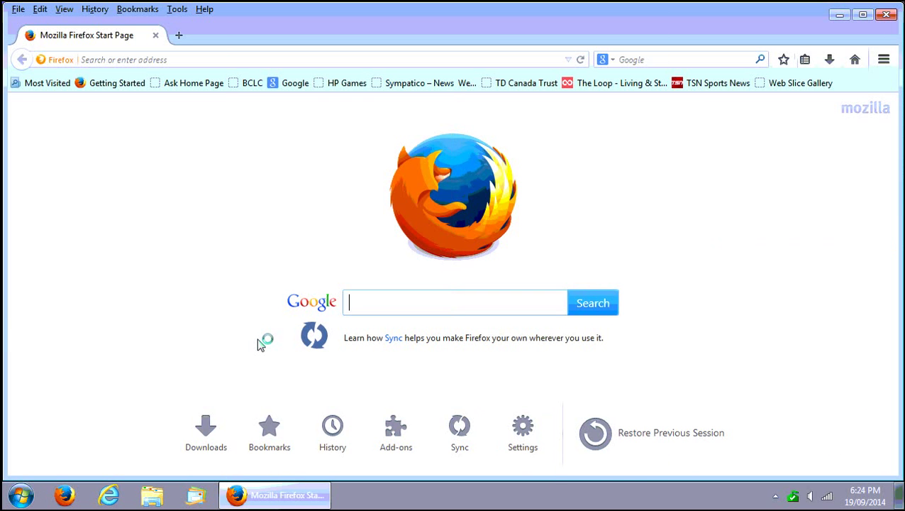
click(610, 60)
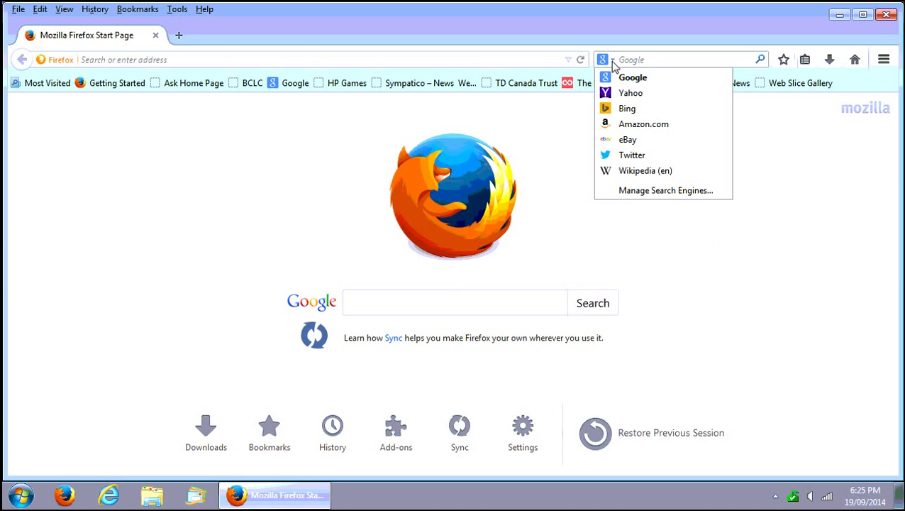
click(635, 191)
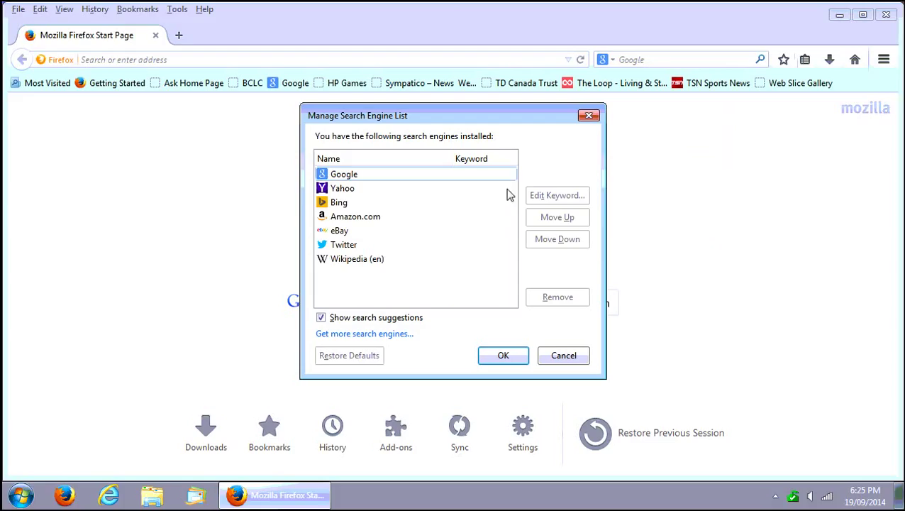
click(334, 190)
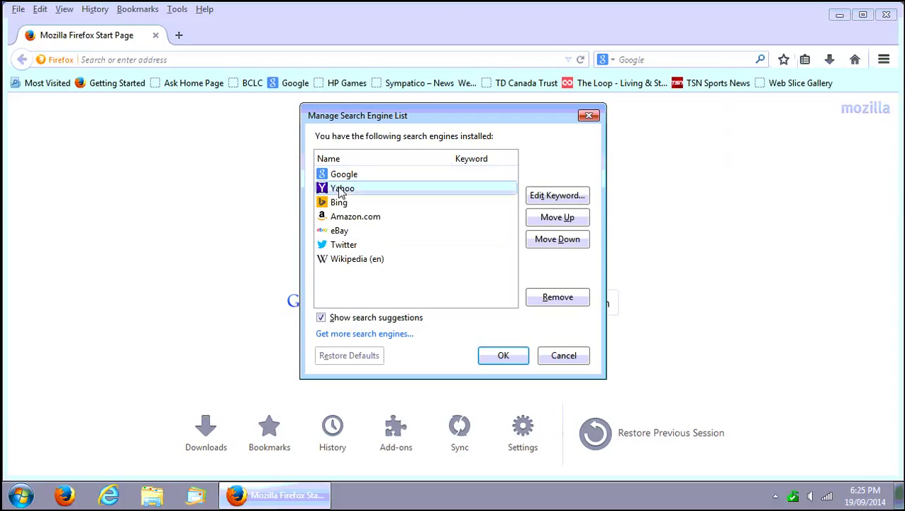
click(338, 202)
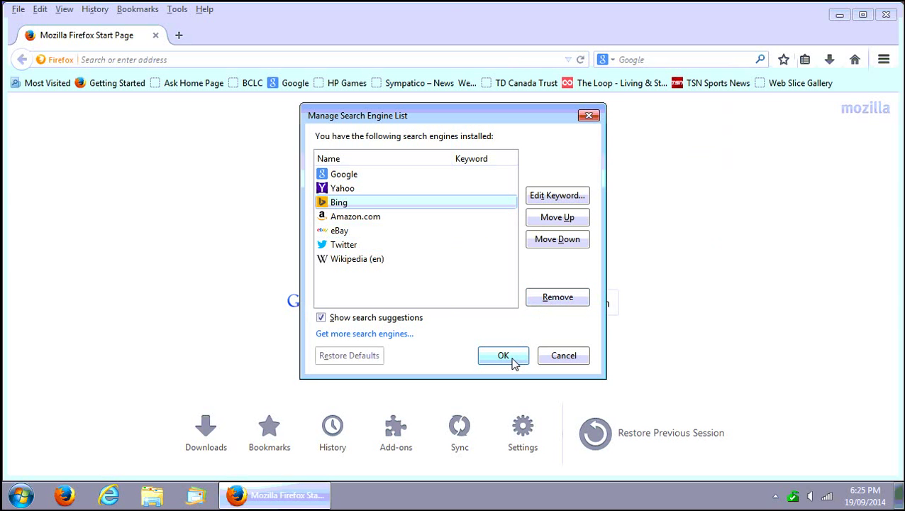
click(555, 357)
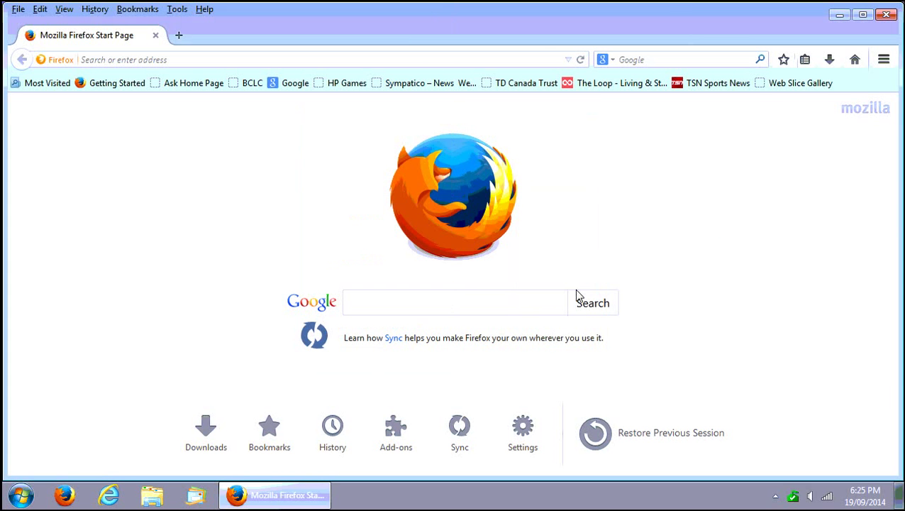
click(887, 15)
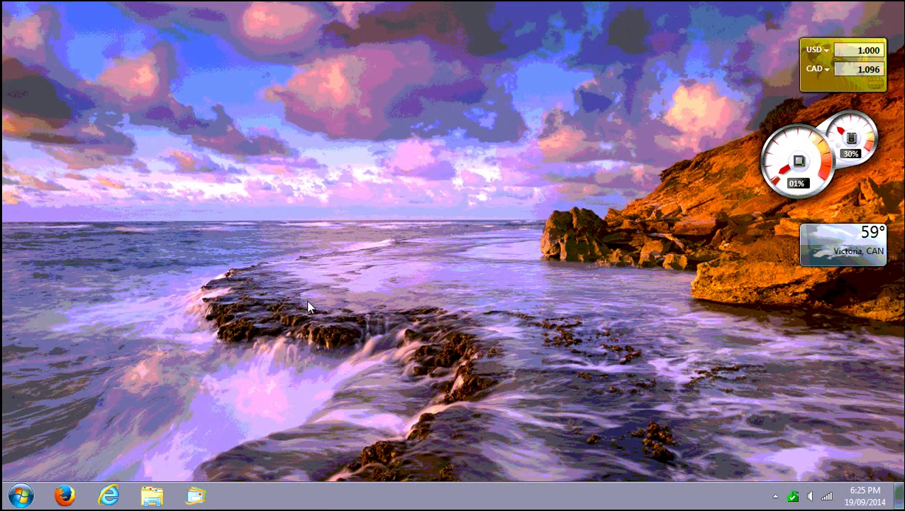
click(120, 501)
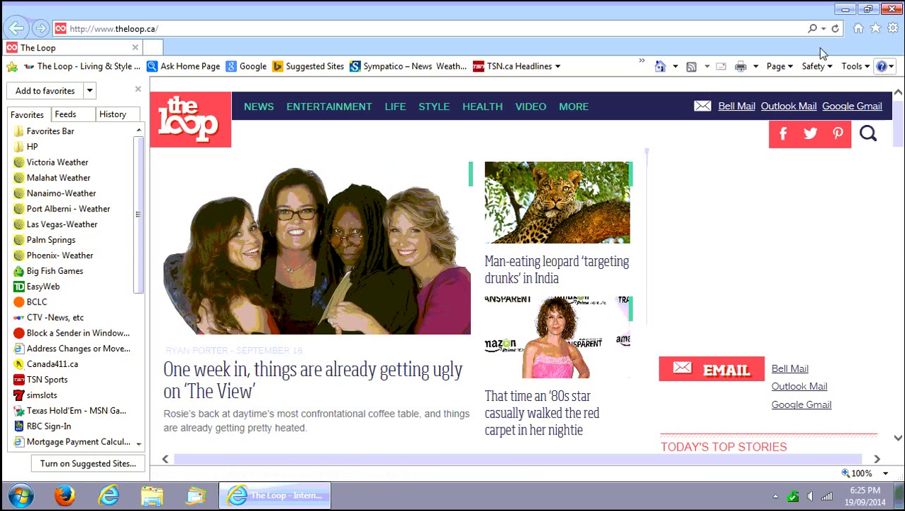
click(849, 67)
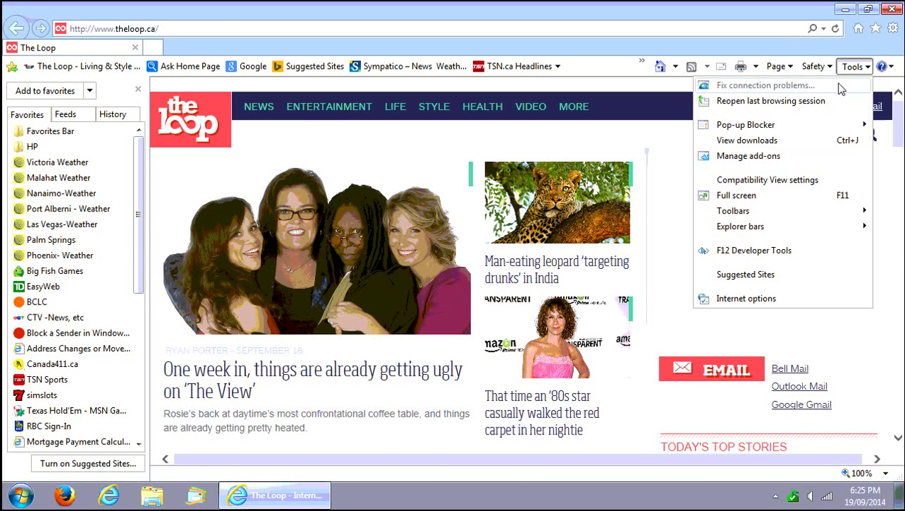
click(748, 299)
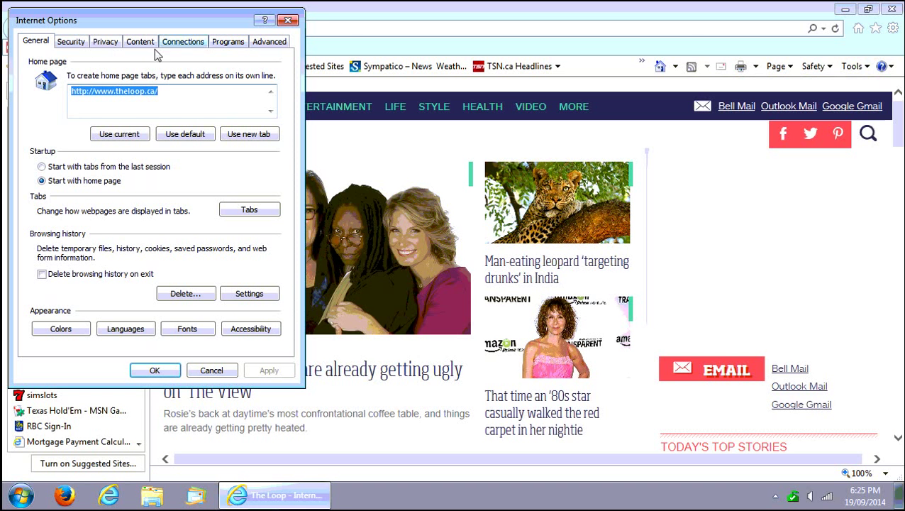
click(288, 20)
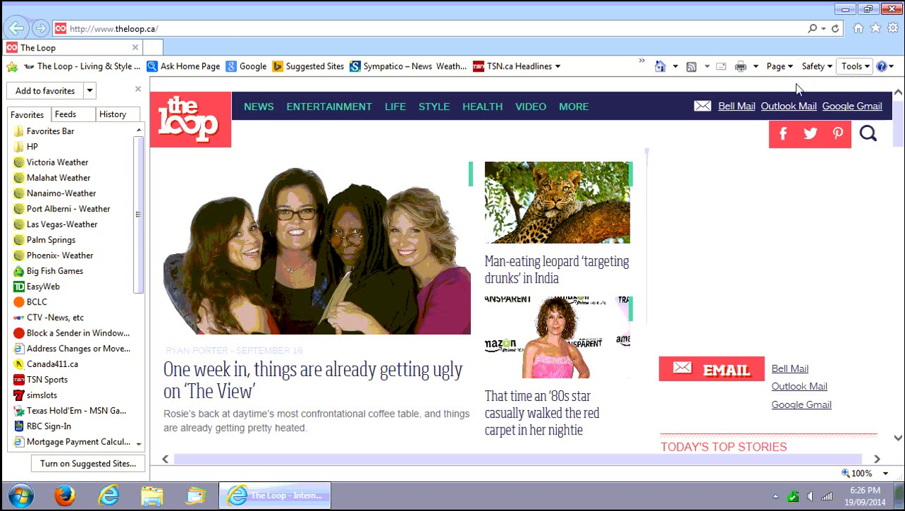
click(852, 67)
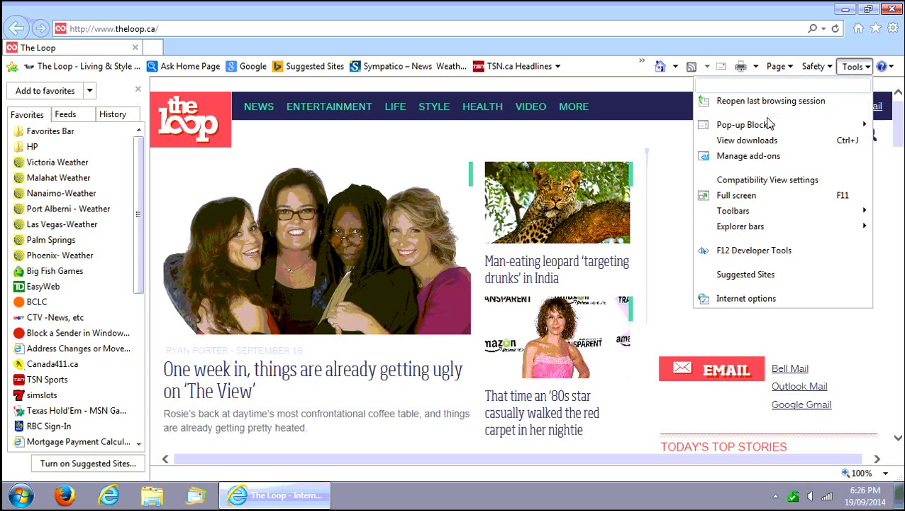
- Open Manage Add-ons and dismiss the notice after Internet Explorer stops working
click(750, 157)
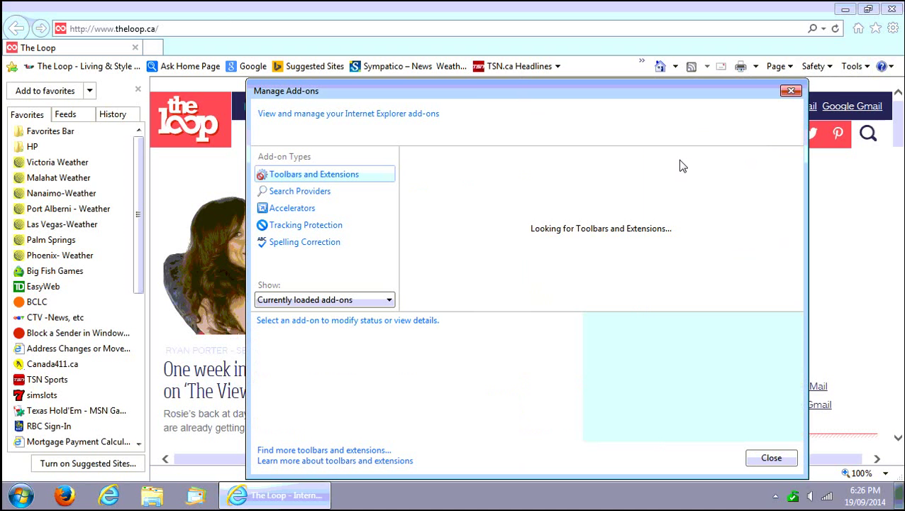
drag(529, 93, 472, 83)
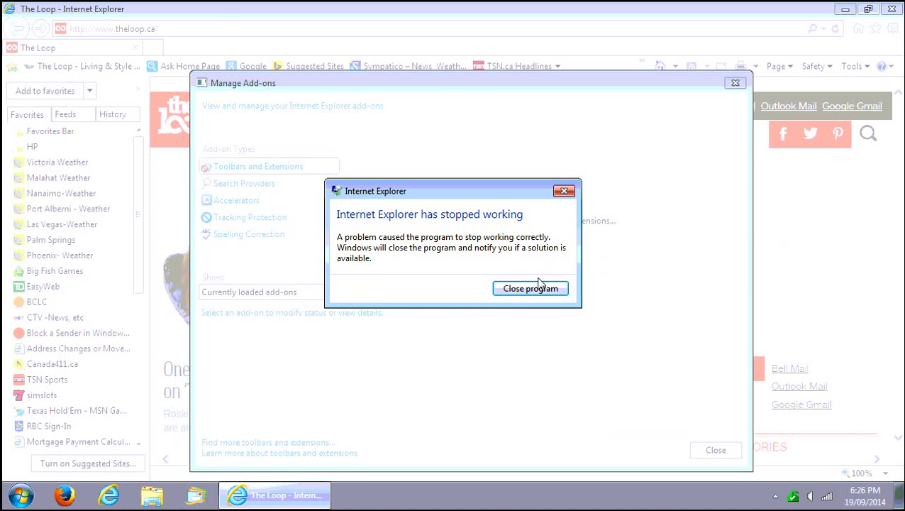
click(537, 288)
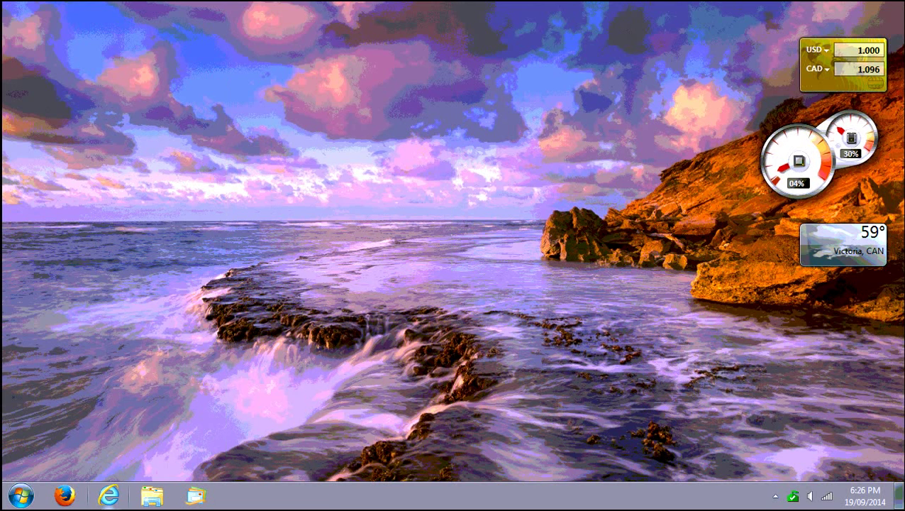
- Relaunch Internet Explorer and review add-ons: Bonjour disabled, Flash and Java helpers enabled
click(109, 495)
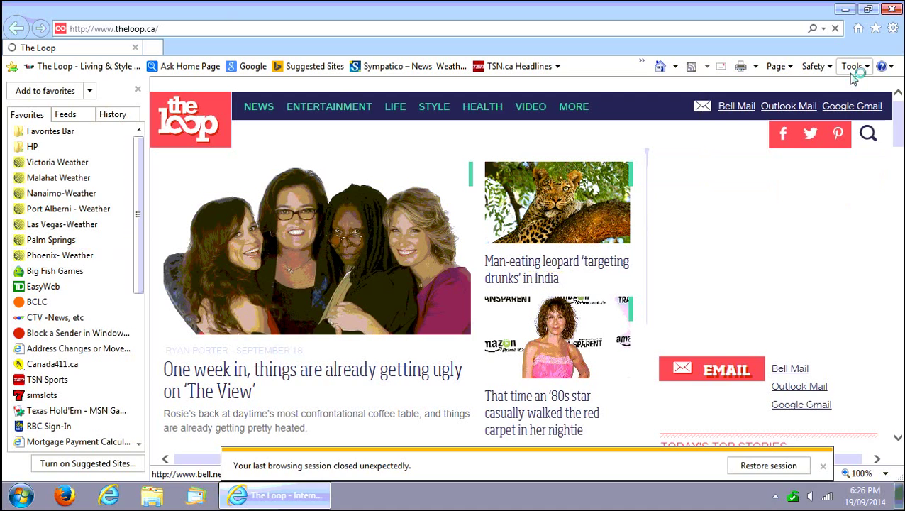
click(853, 70)
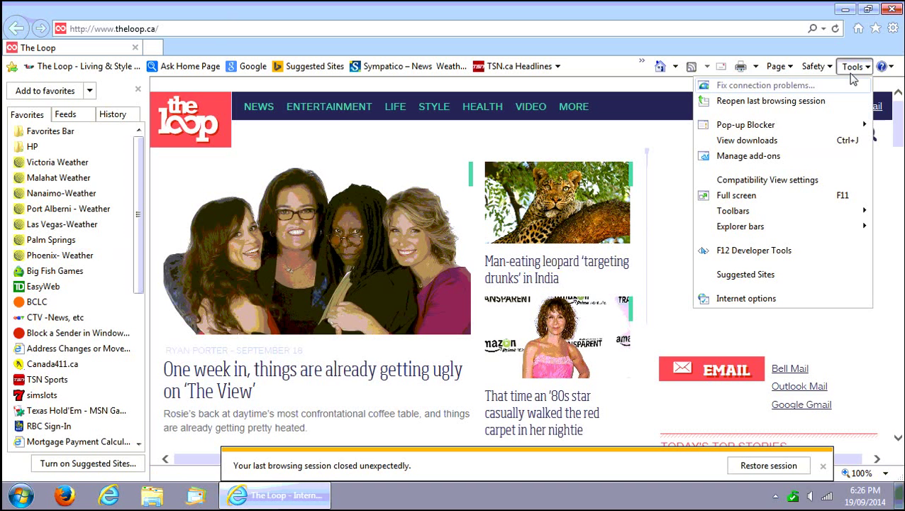
click(744, 159)
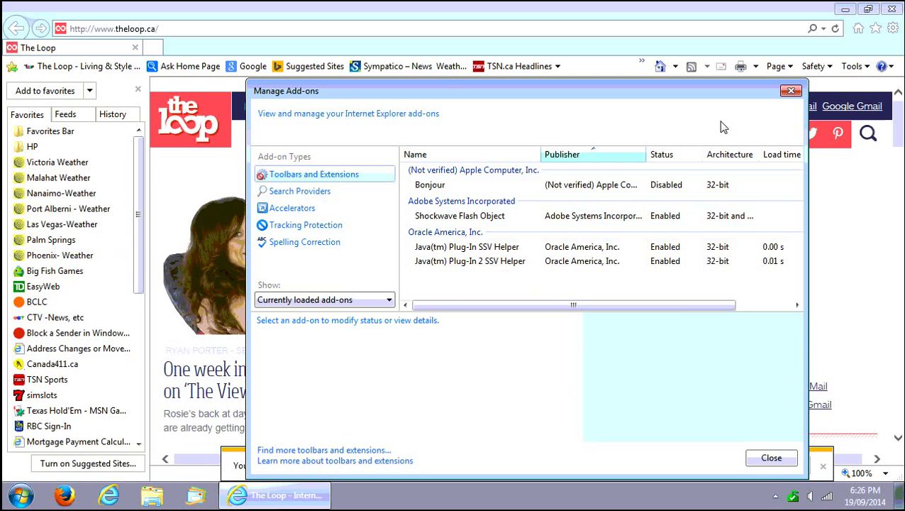
click(791, 91)
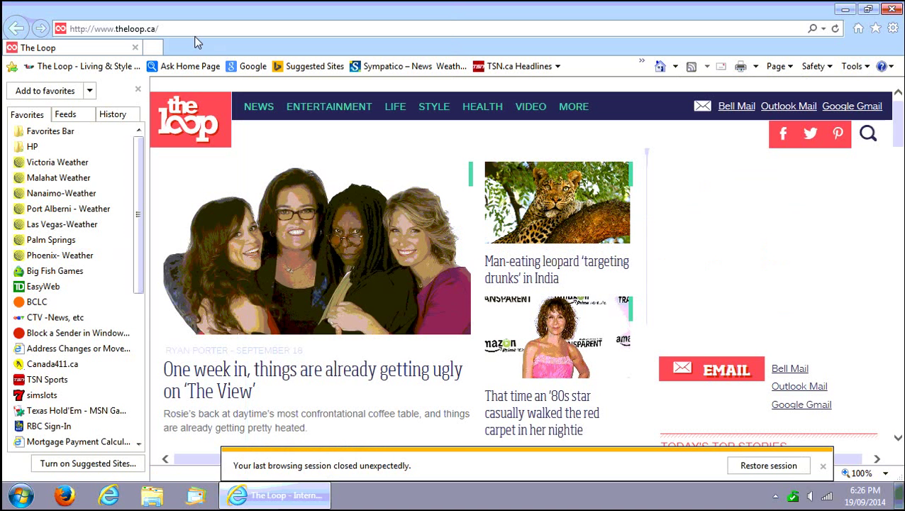
- Search the web for 'ie gallery' and open the Internet Explorer Gallery site
click(190, 32)
text(i)
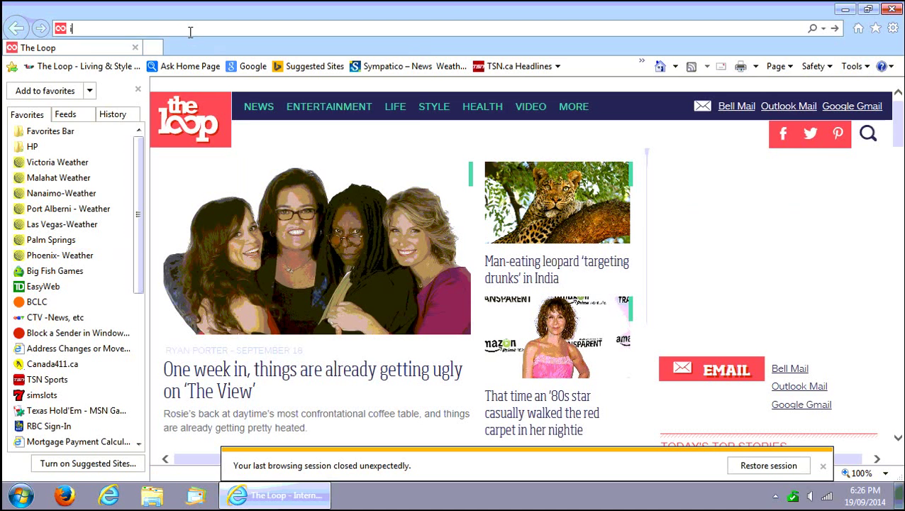
text(e gallery)
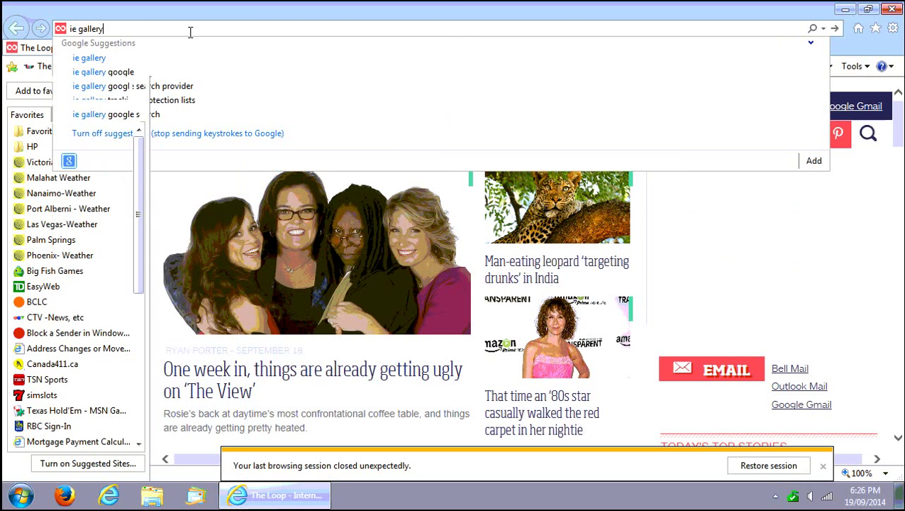
key(Return)
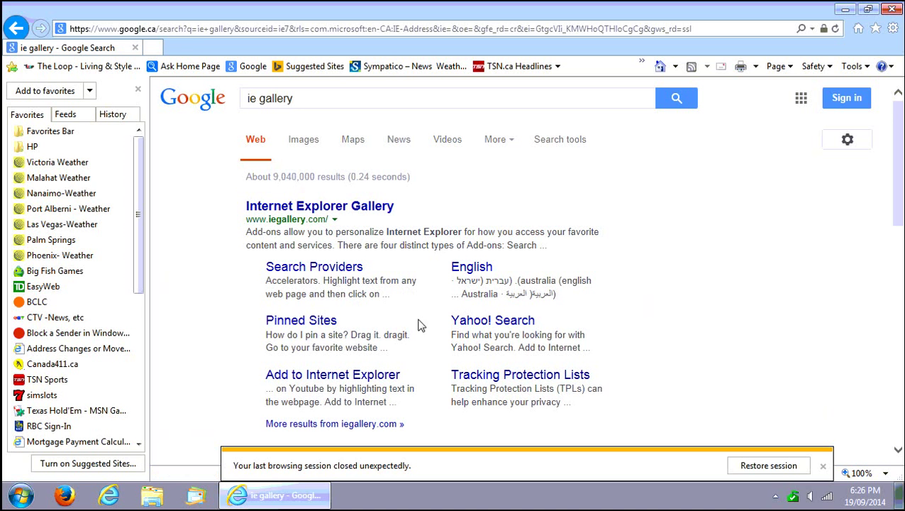
click(296, 210)
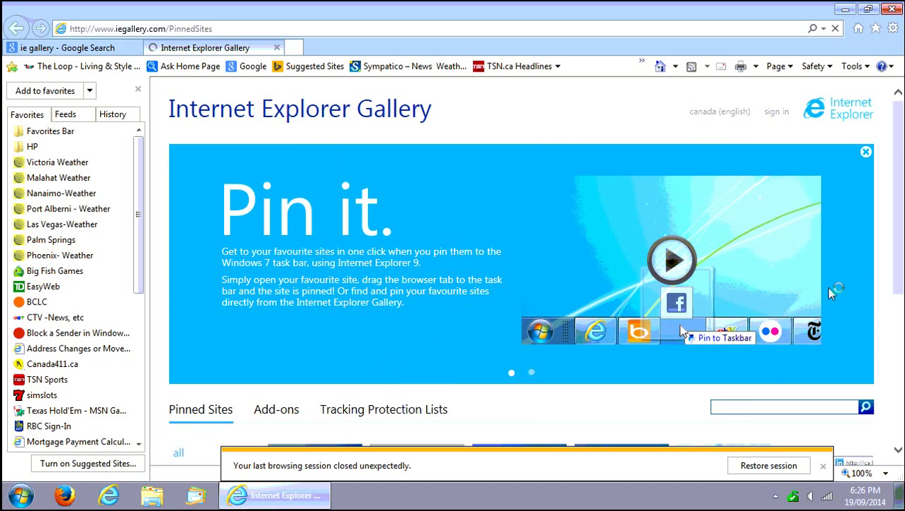
- Find Google Search in the gallery and add it as the default search provider
click(773, 406)
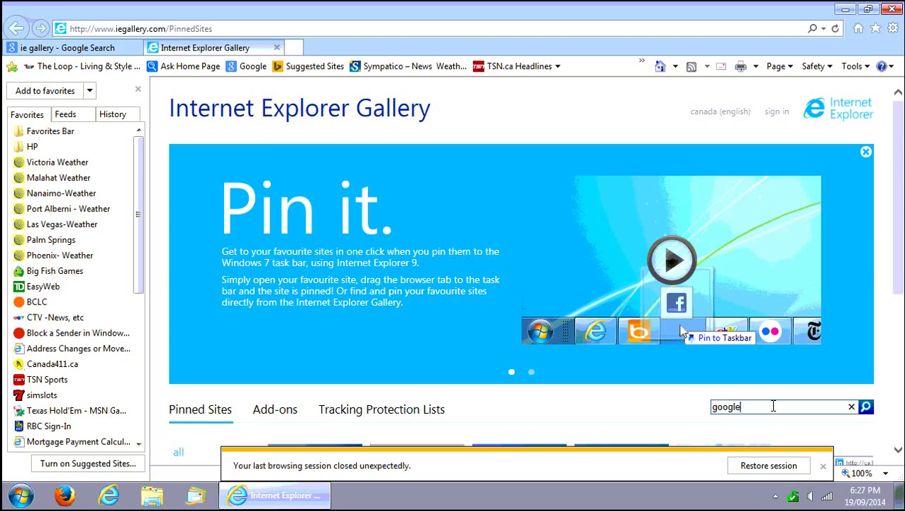
key(Return)
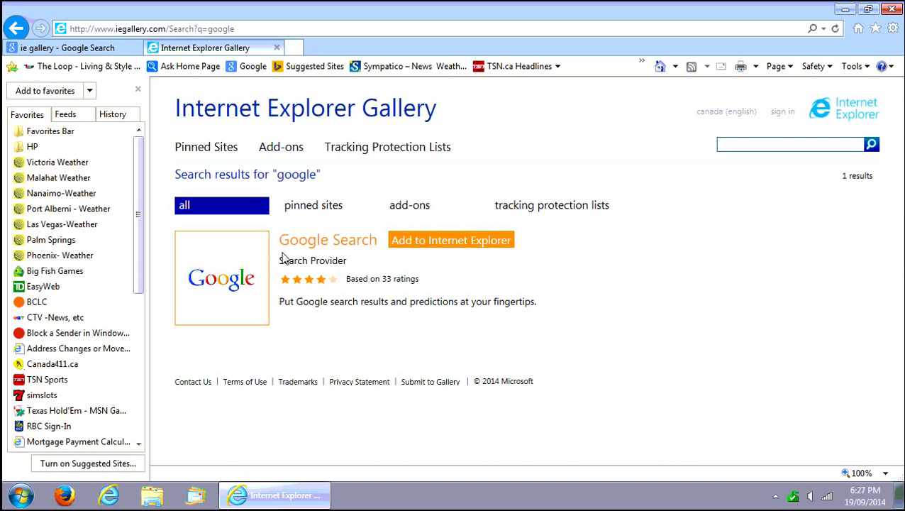
click(433, 245)
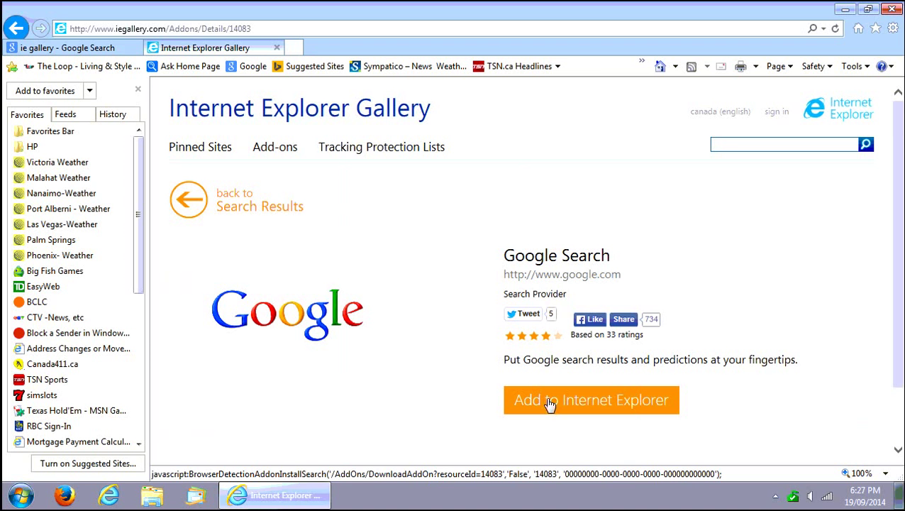
click(552, 401)
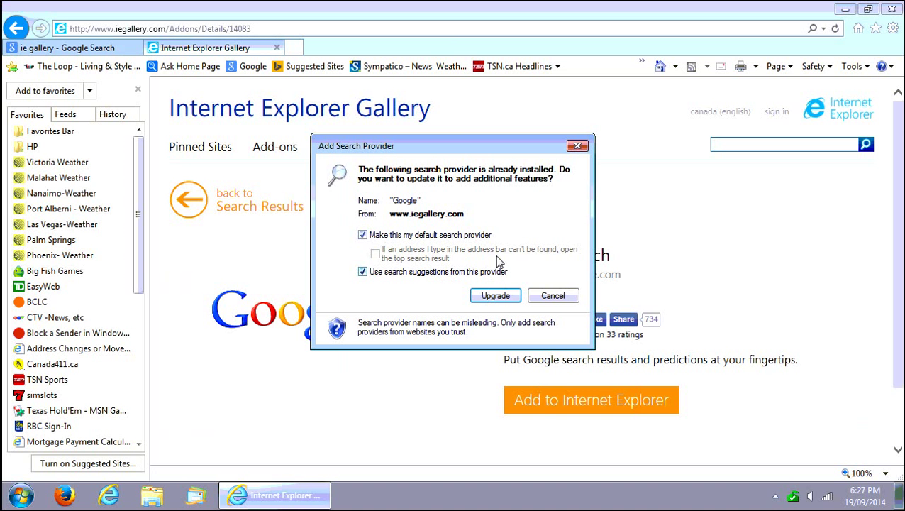
click(495, 296)
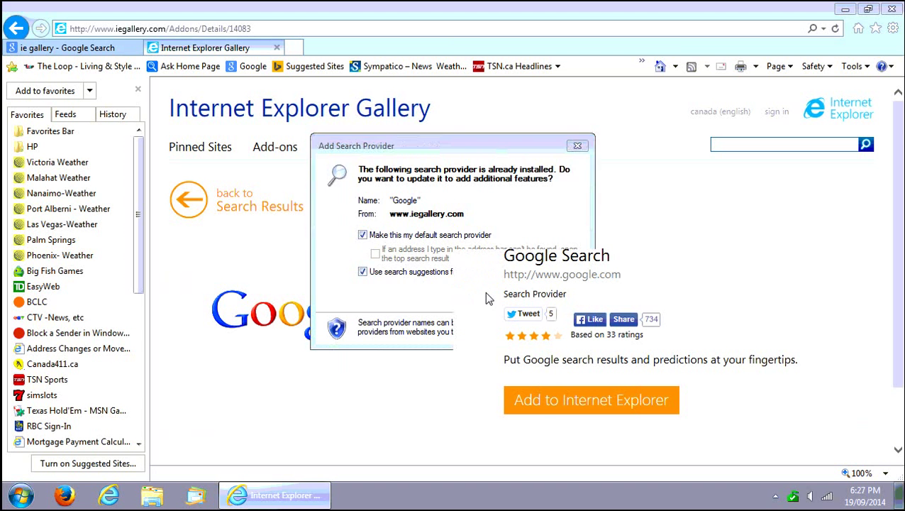
- Run a test search for 'beatles' from Internet Explorer's address bar
click(260, 29)
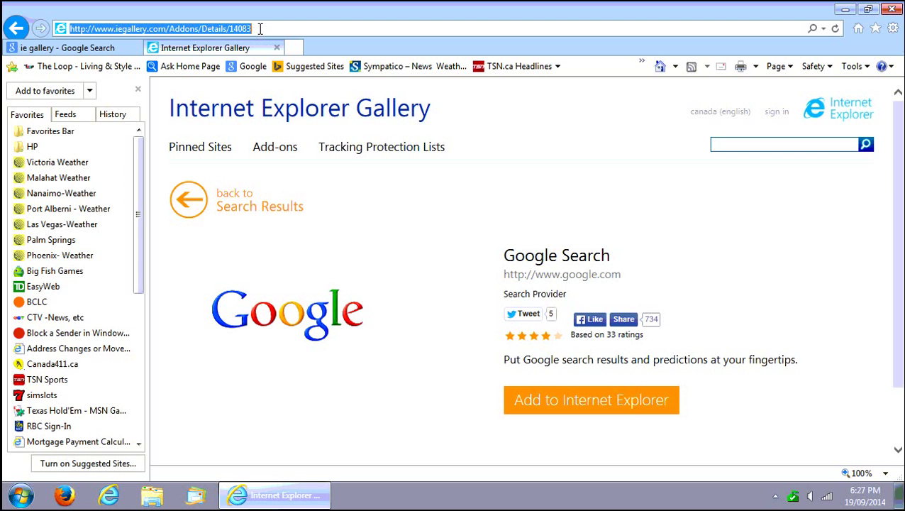
text(beatle)
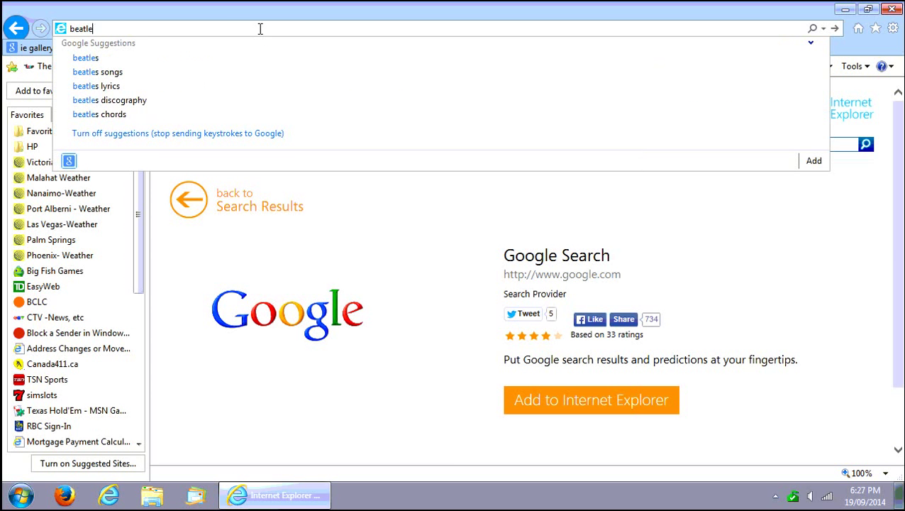
text(s)
key(Return)
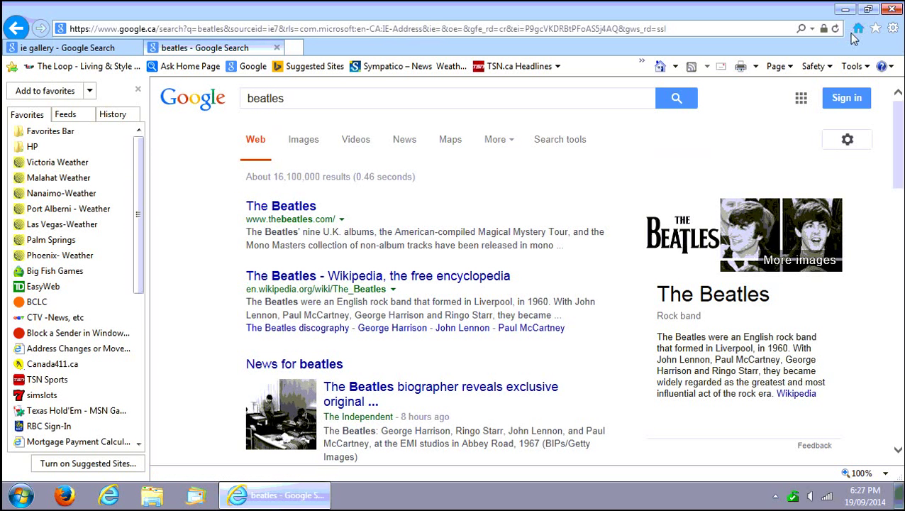
- Confirm in Manage Add-ons that Google is the sole, default search provider
click(854, 70)
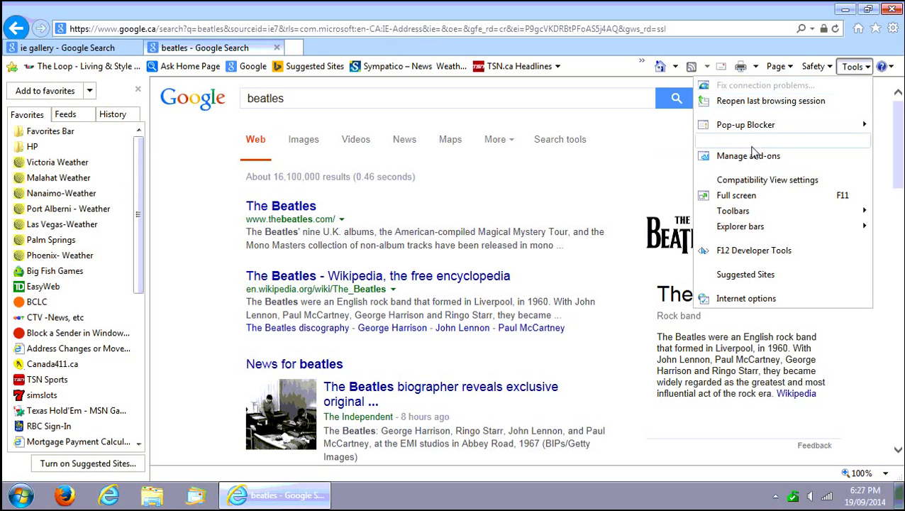
click(706, 155)
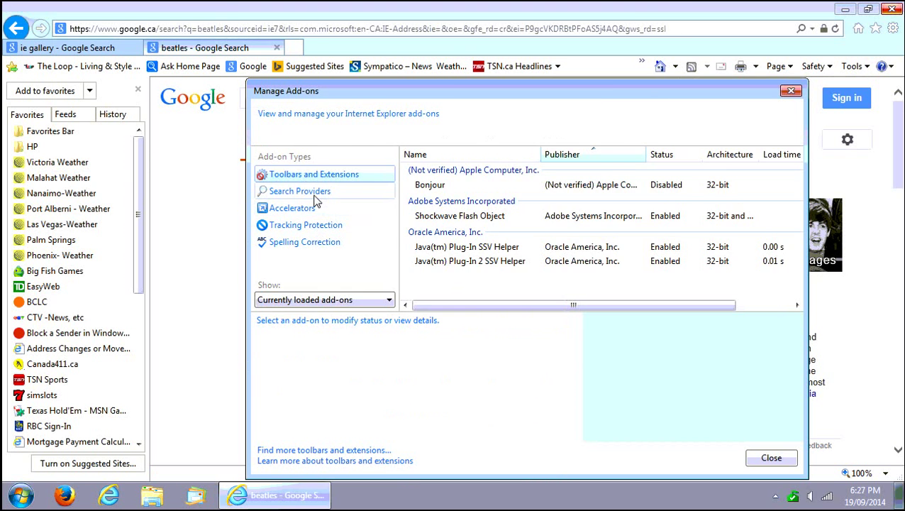
click(312, 193)
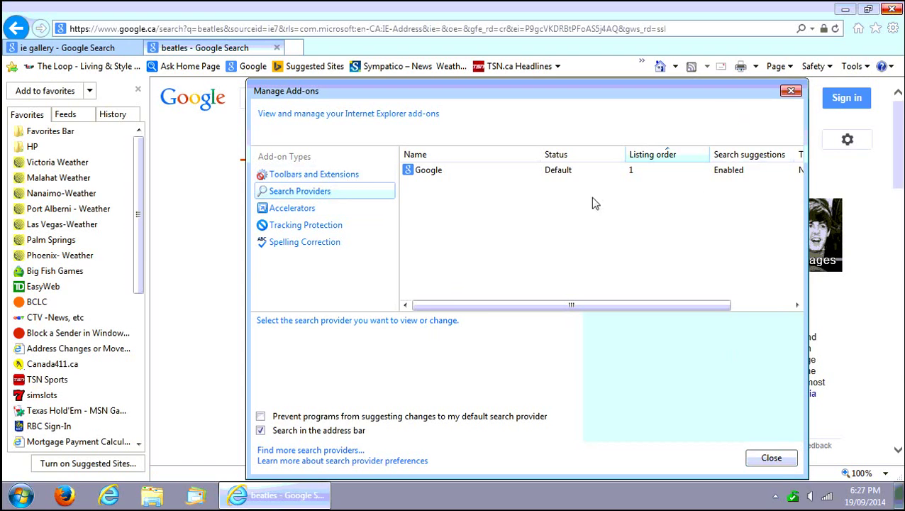
click(791, 92)
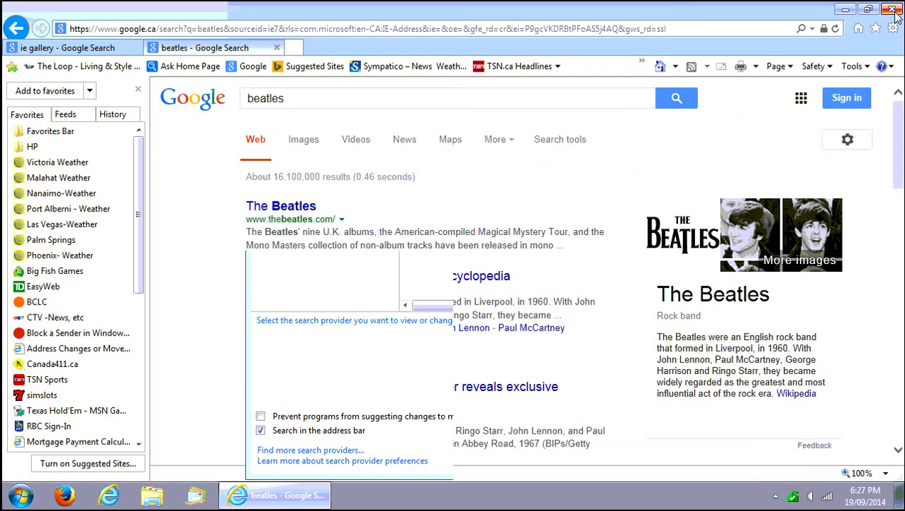